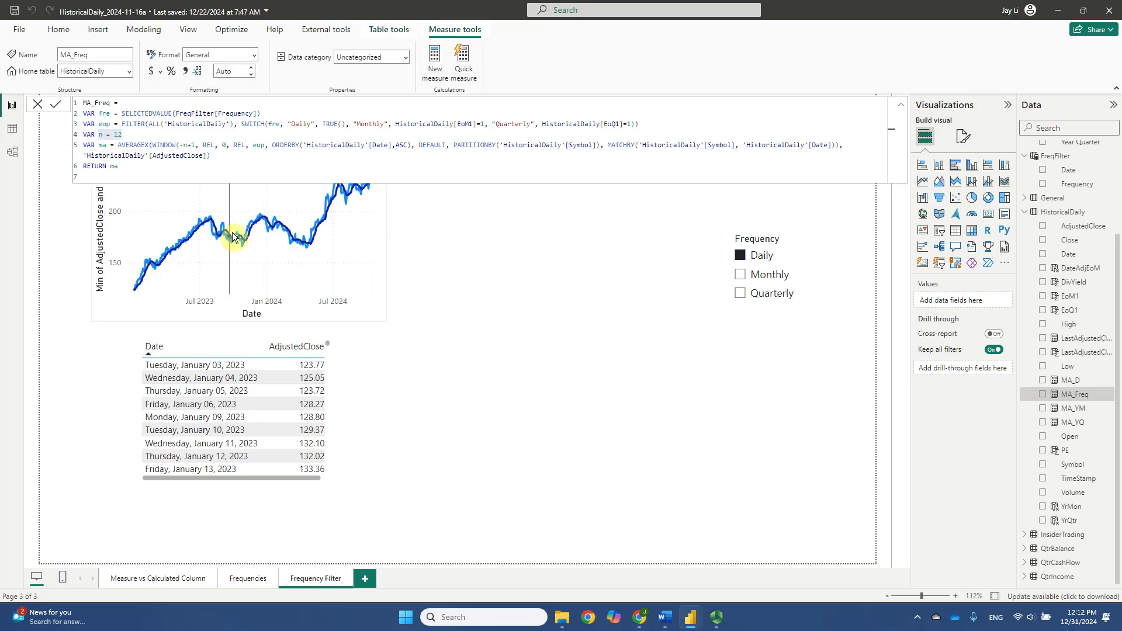
Step: Collapse the measure formula and start a new numeric range parameter named "Moving Average Window"
mouse_move(342, 262)
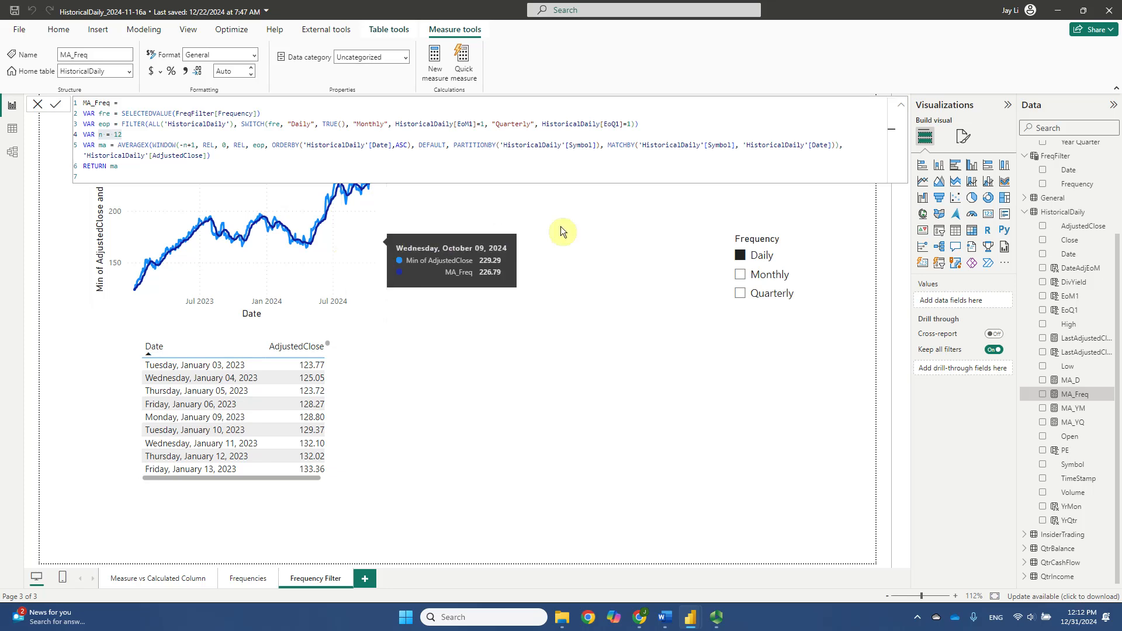
left_click(899, 109)
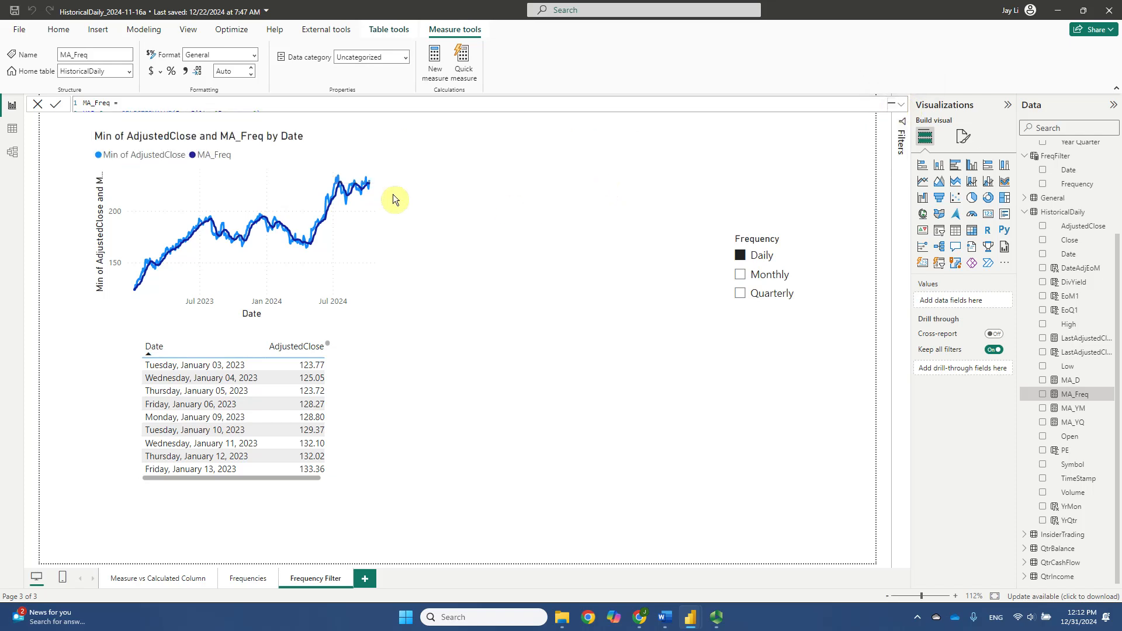
left_click(150, 35)
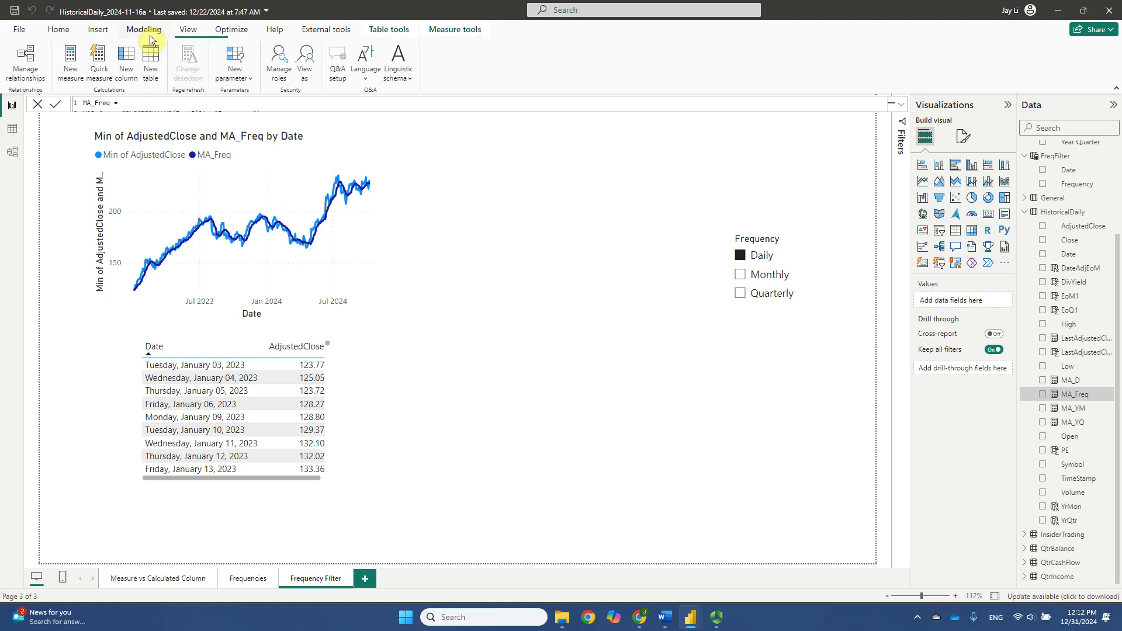
left_click(236, 75)
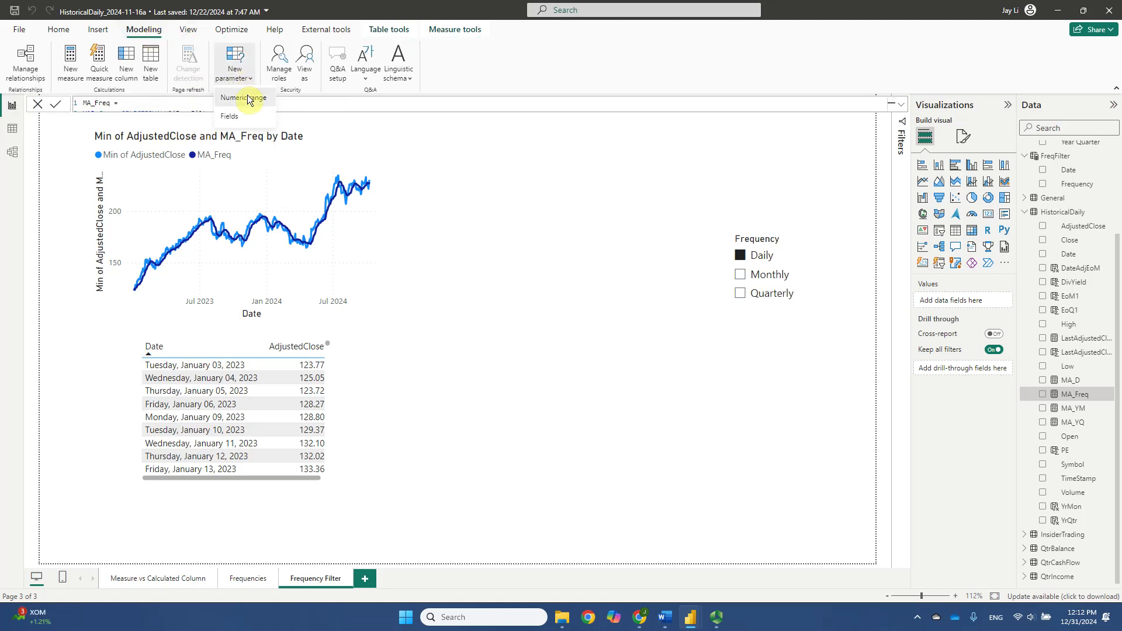
left_click(247, 98)
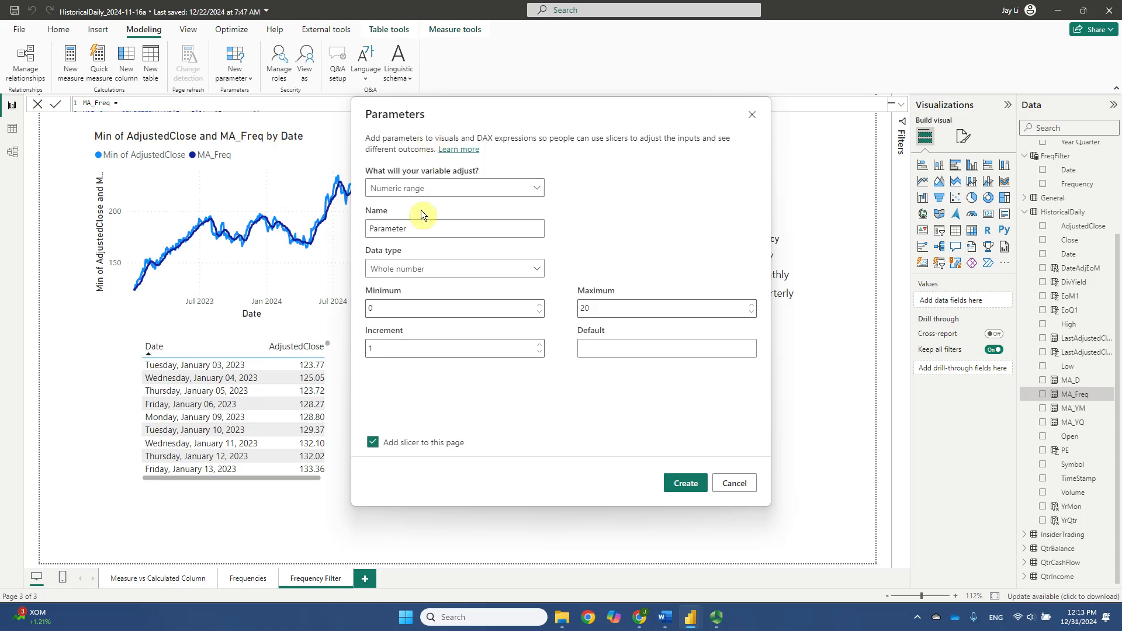
double_click(415, 229)
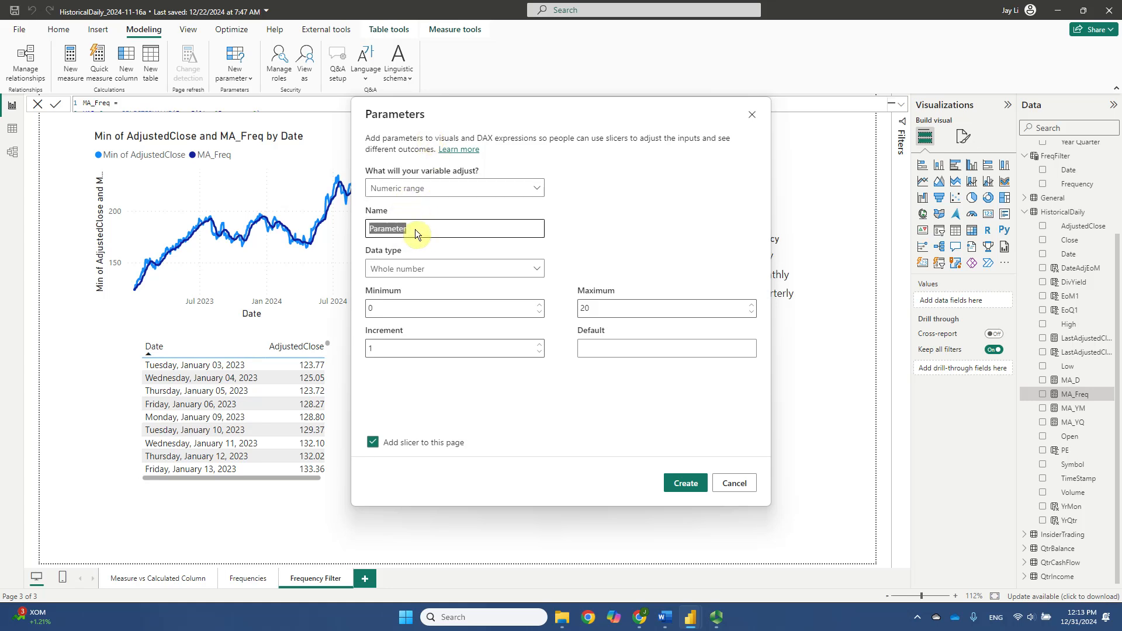
type("Moving Average Window")
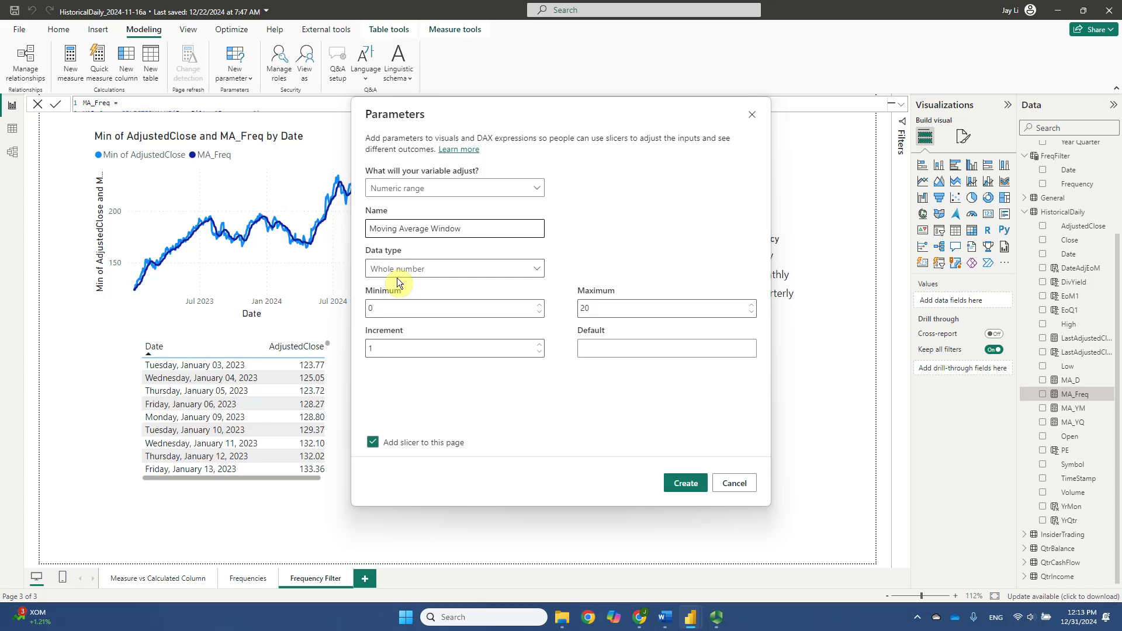
Step: Set the parameter's minimum to 3, maximum to 250 and default to 12, and create it with a slicer on this page
left_click(394, 311)
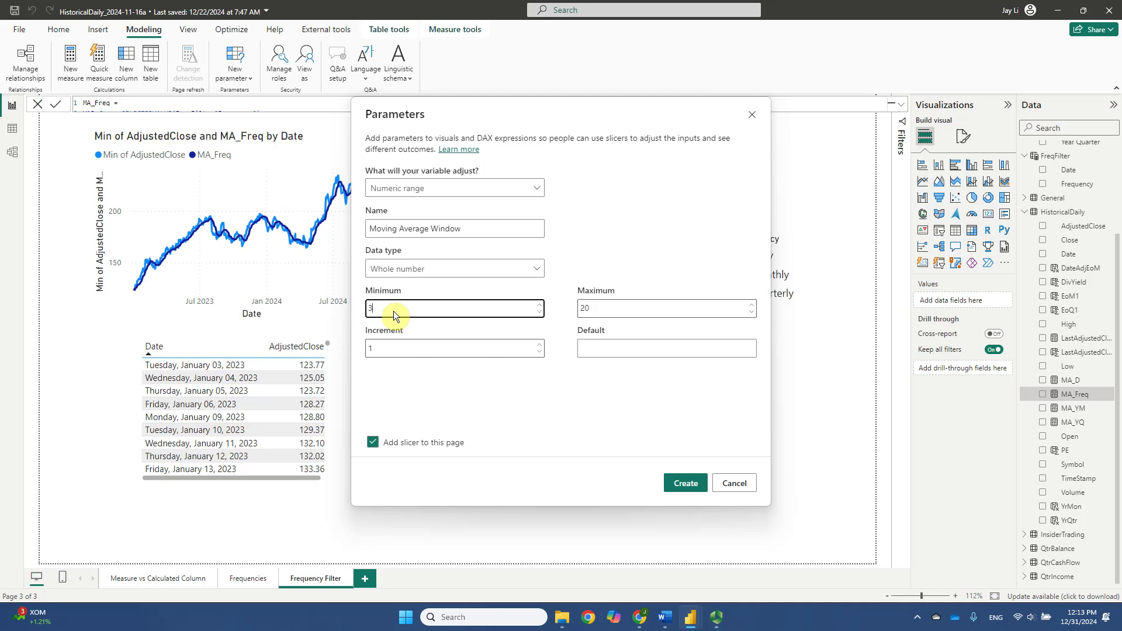
left_click(620, 307)
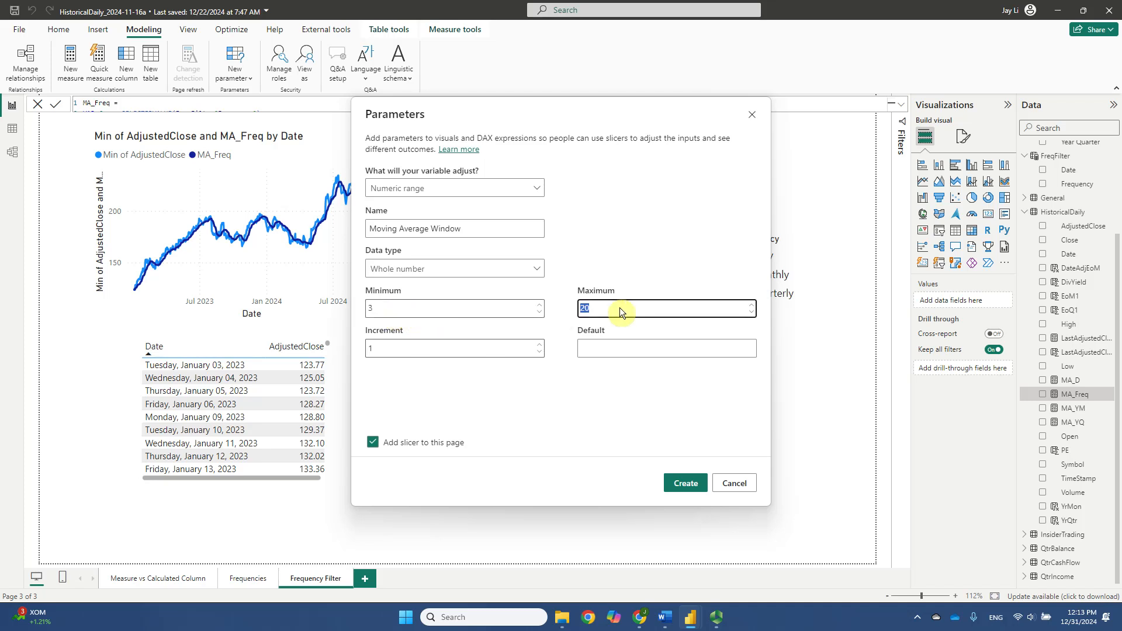
type("25")
left_click(606, 349)
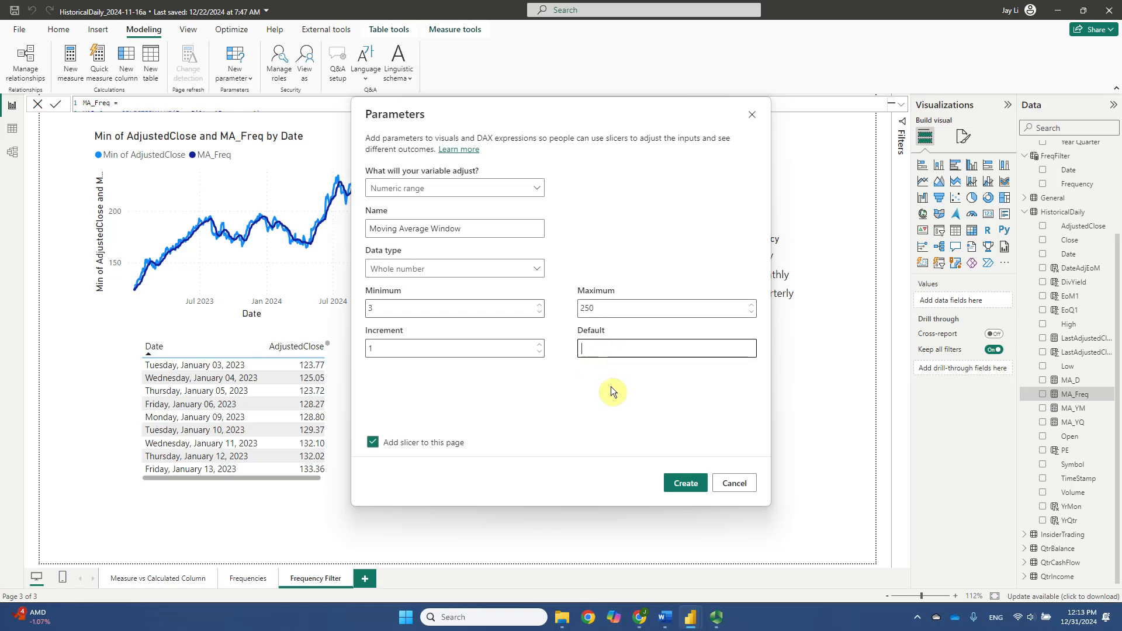
type("12")
left_click(678, 484)
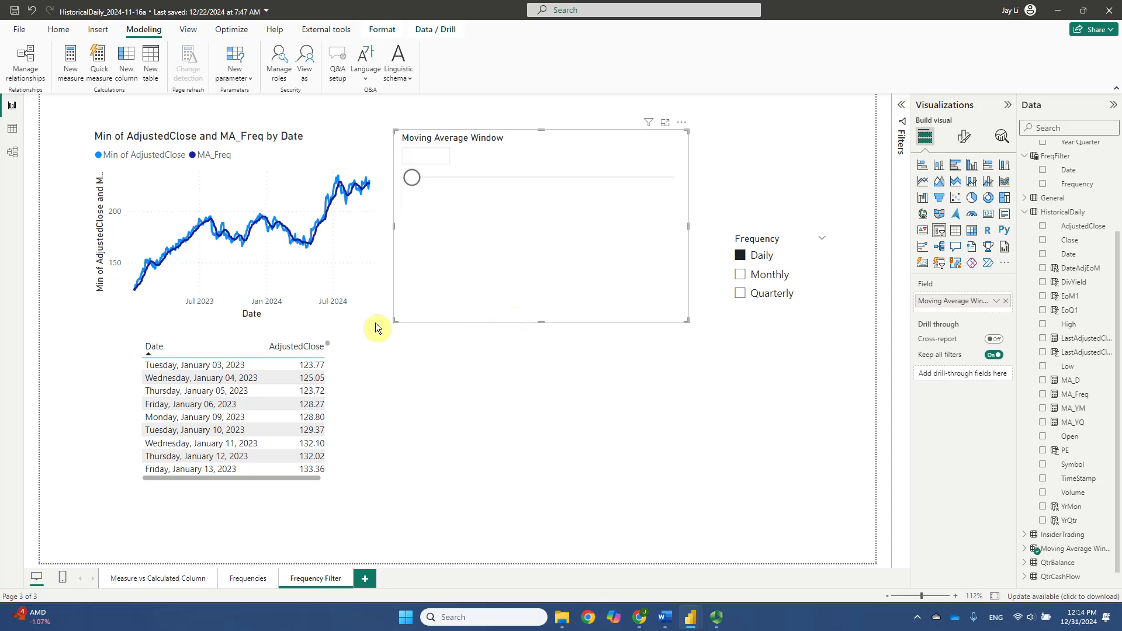
Step: Move the Moving Average Window slicer below the Frequency slicer and shrink it to fit there
left_click_drag(516, 151, 704, 367)
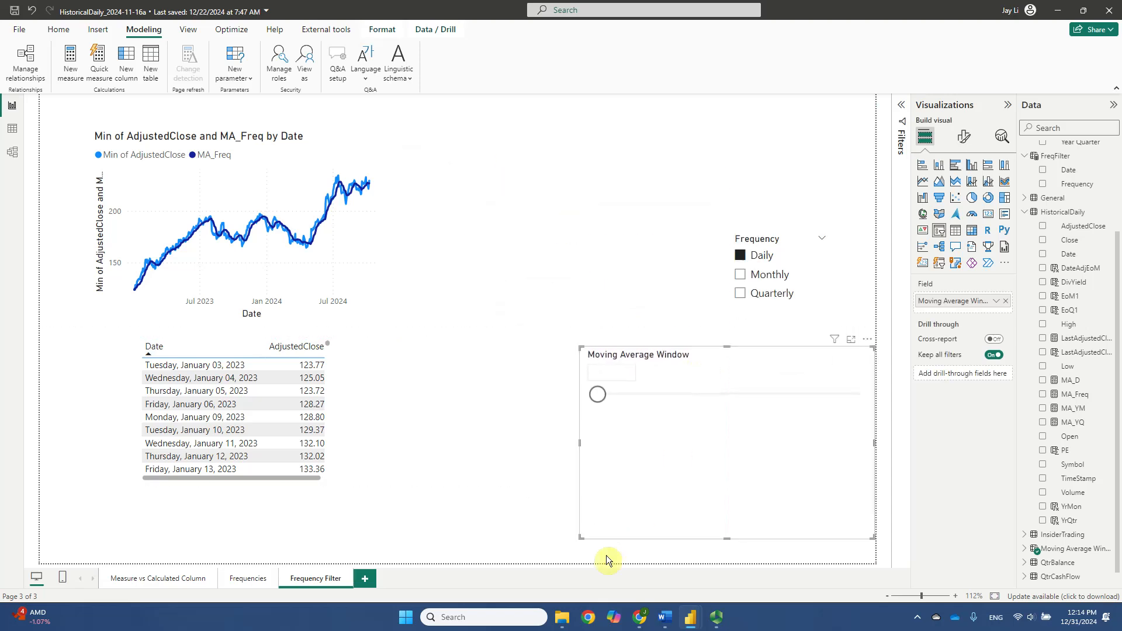
left_click_drag(604, 534, 728, 487)
left_click_drag(803, 487, 805, 458)
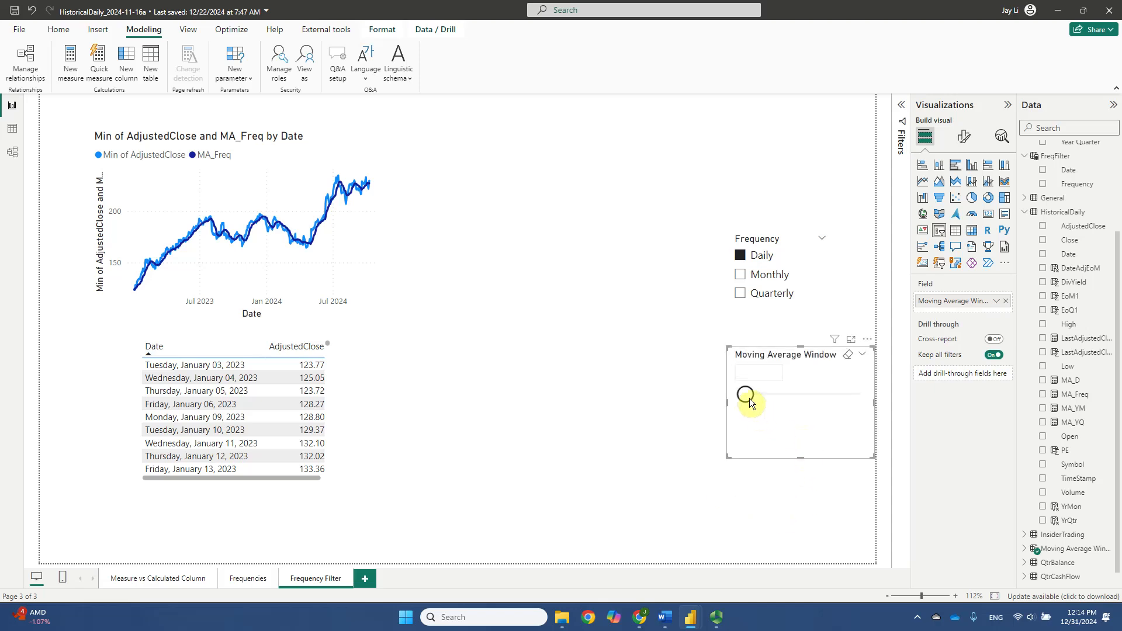
Step: Try the Moving Average Window slicer across its range, leave it at 59, and check the line chart's response
left_click(768, 394)
left_click_drag(746, 406, 846, 404)
left_click_drag(863, 397, 775, 399)
mouse_move(771, 401)
left_mouse_down()
mouse_move(802, 401)
mouse_move(774, 406)
left_mouse_up()
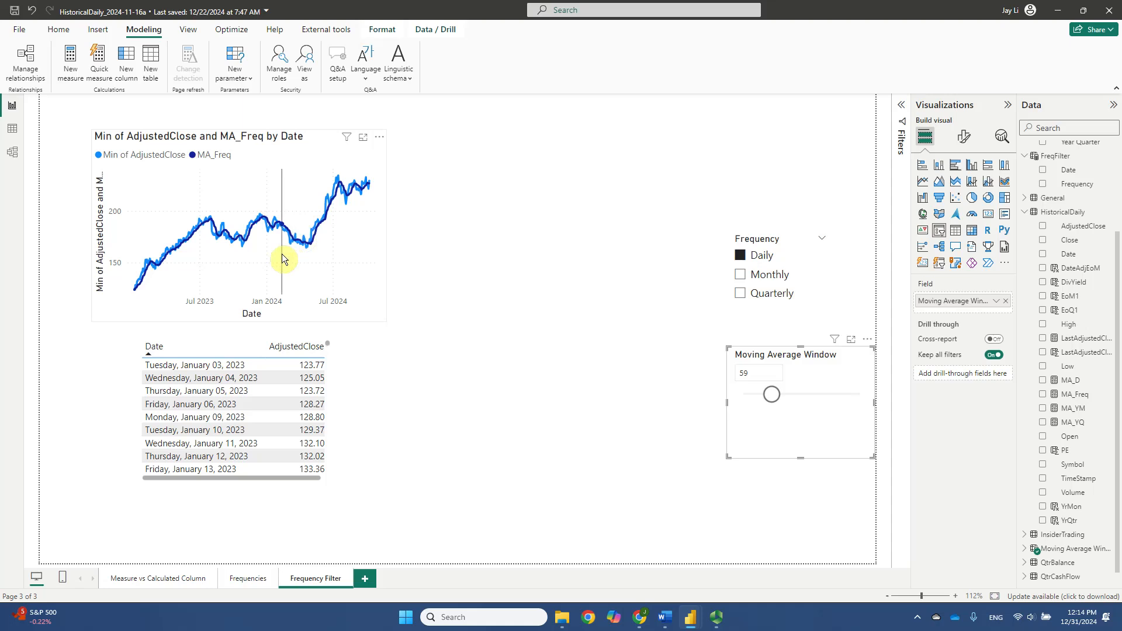
mouse_move(207, 262)
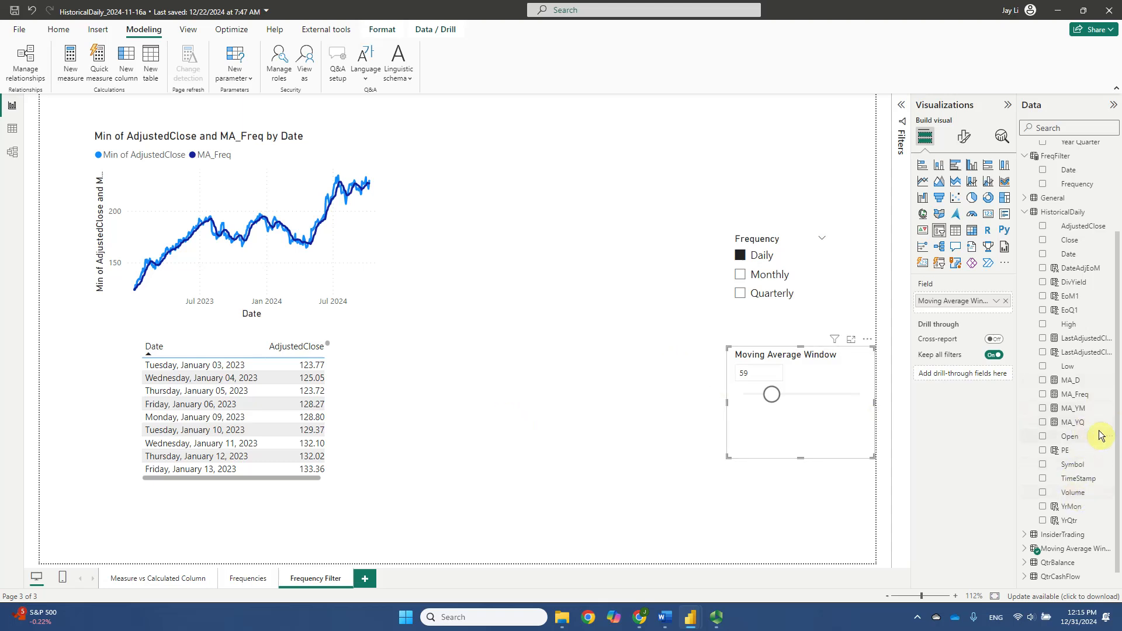
Step: Review the MA_Freq measure's full formula, focusing on how the window variable n is defined
left_click(1079, 395)
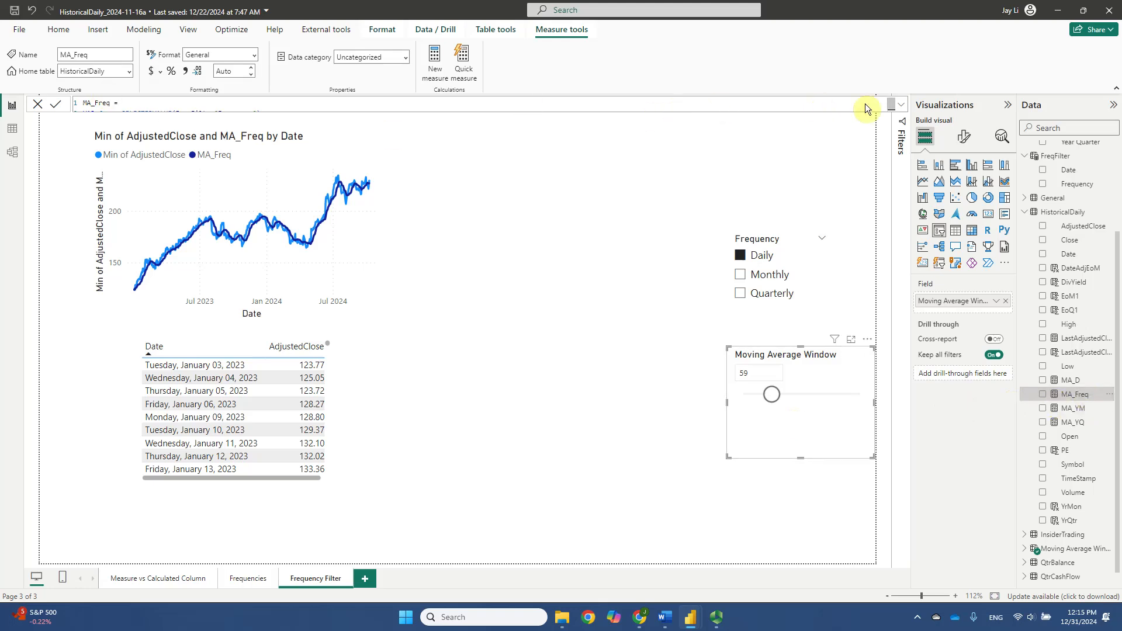
left_click(900, 107)
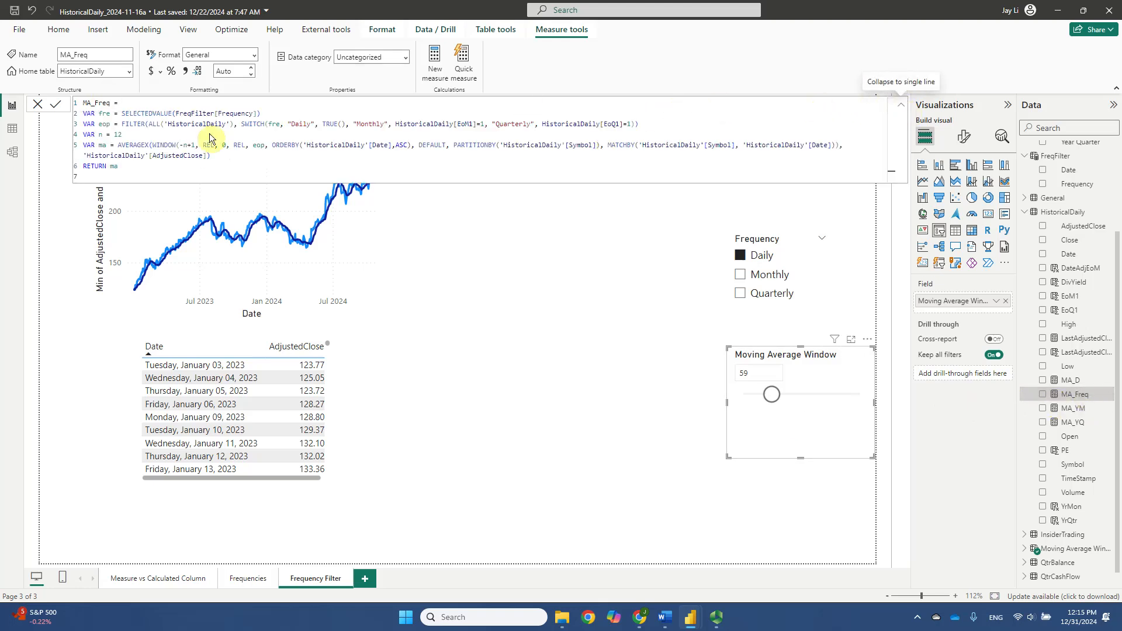
double_click(116, 135)
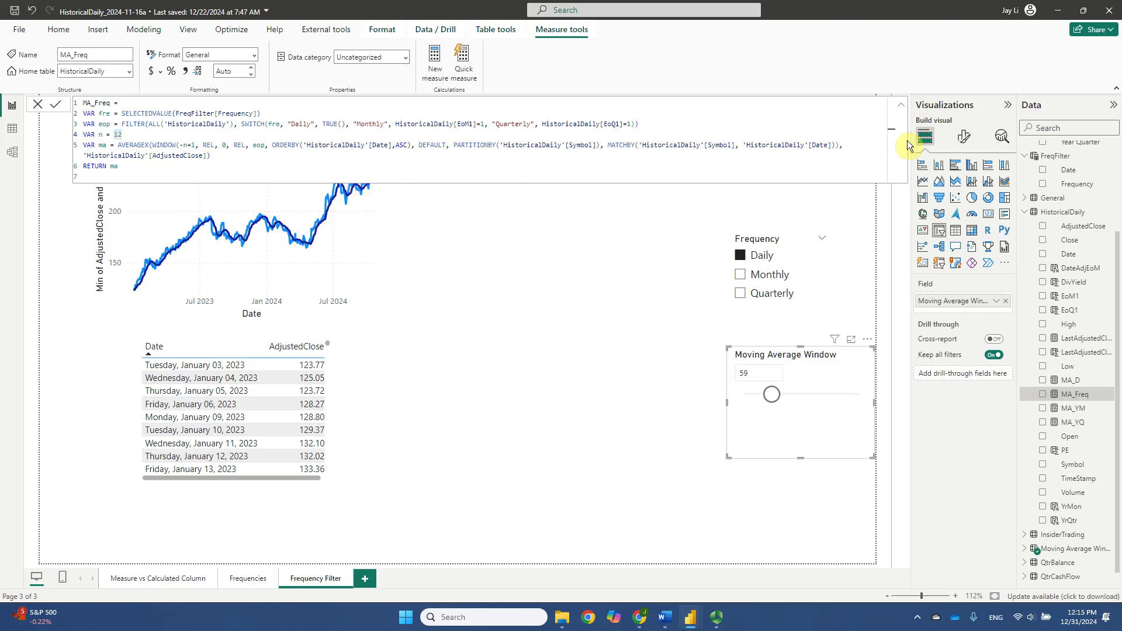
left_click(901, 104)
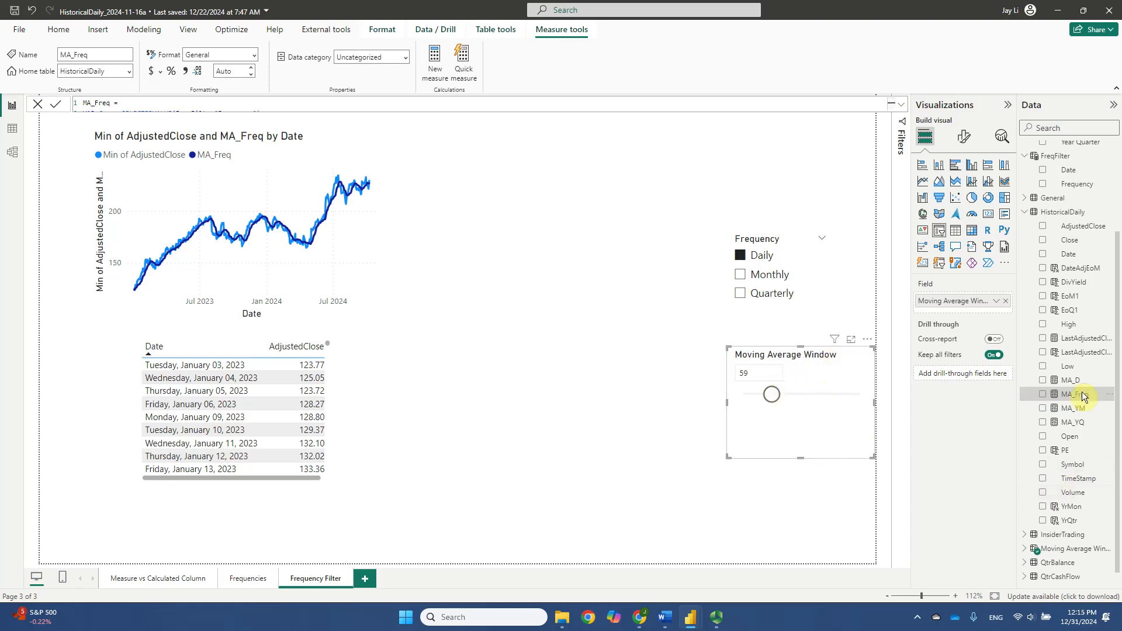
Step: Examine the Moving Average Window table's formula and fields, widening the field list to read the full names
left_click(1082, 550)
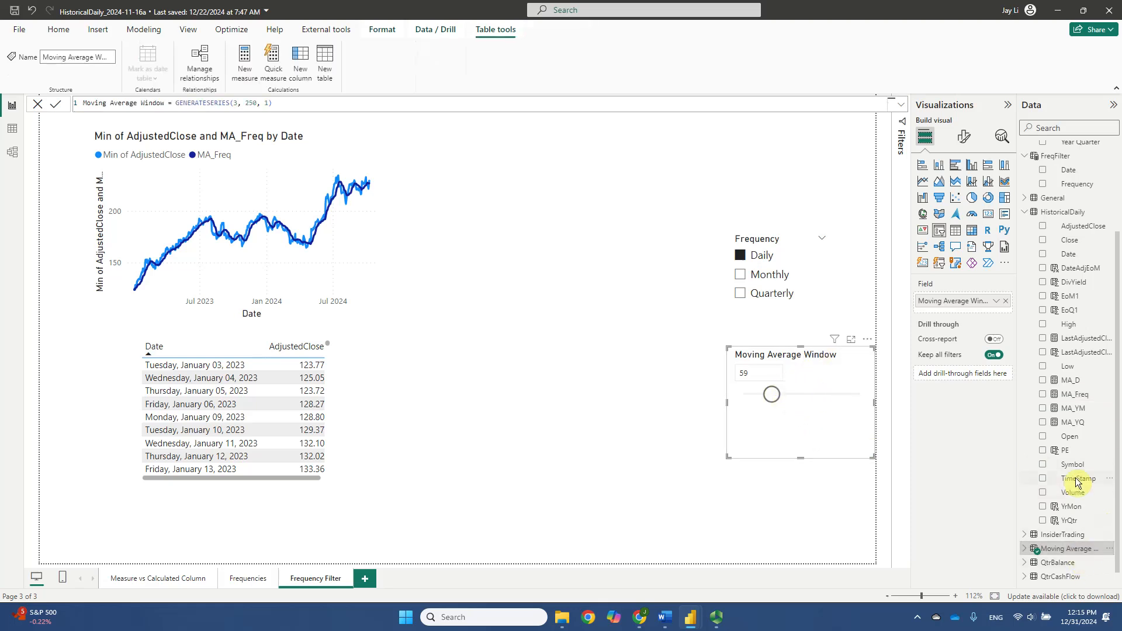
scroll(1078, 555, "down", 1)
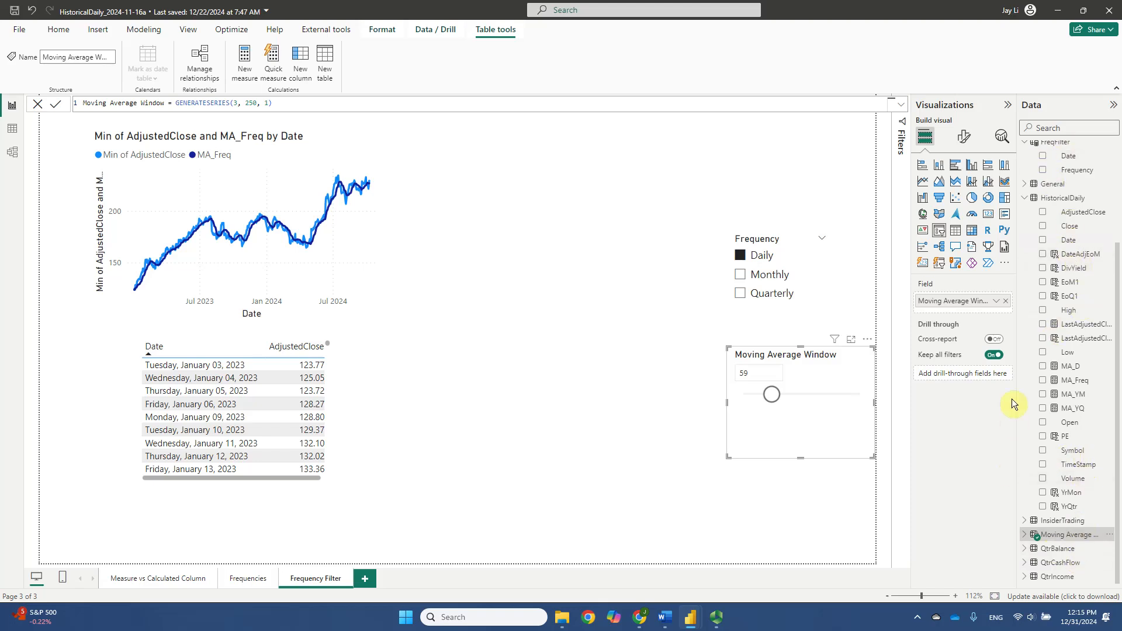
left_click_drag(1015, 396, 958, 397)
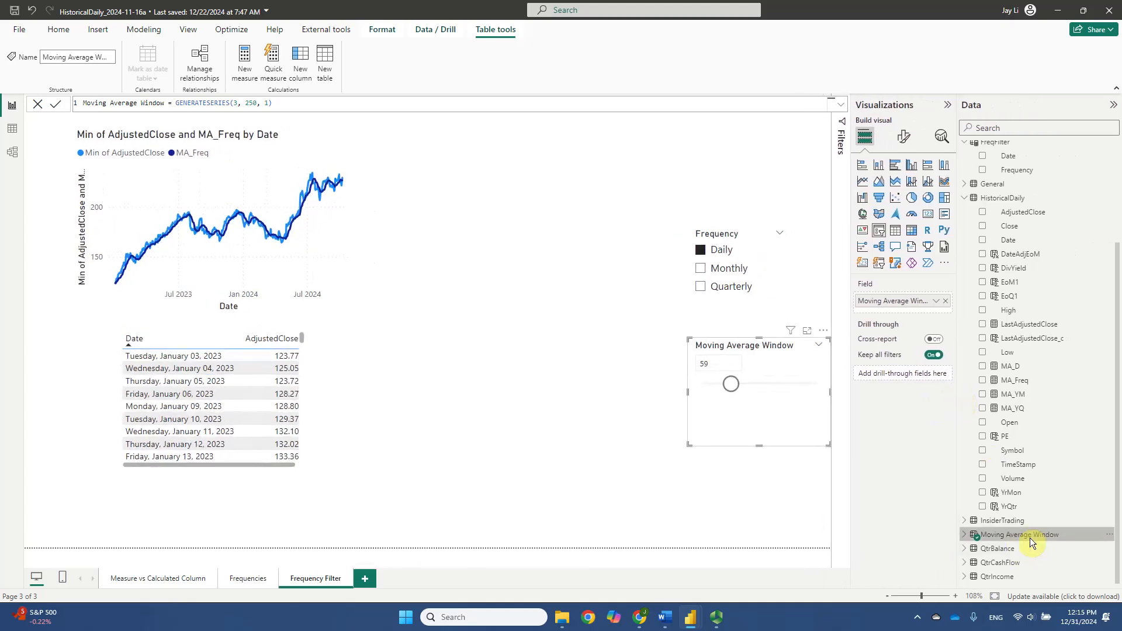
left_click(964, 535)
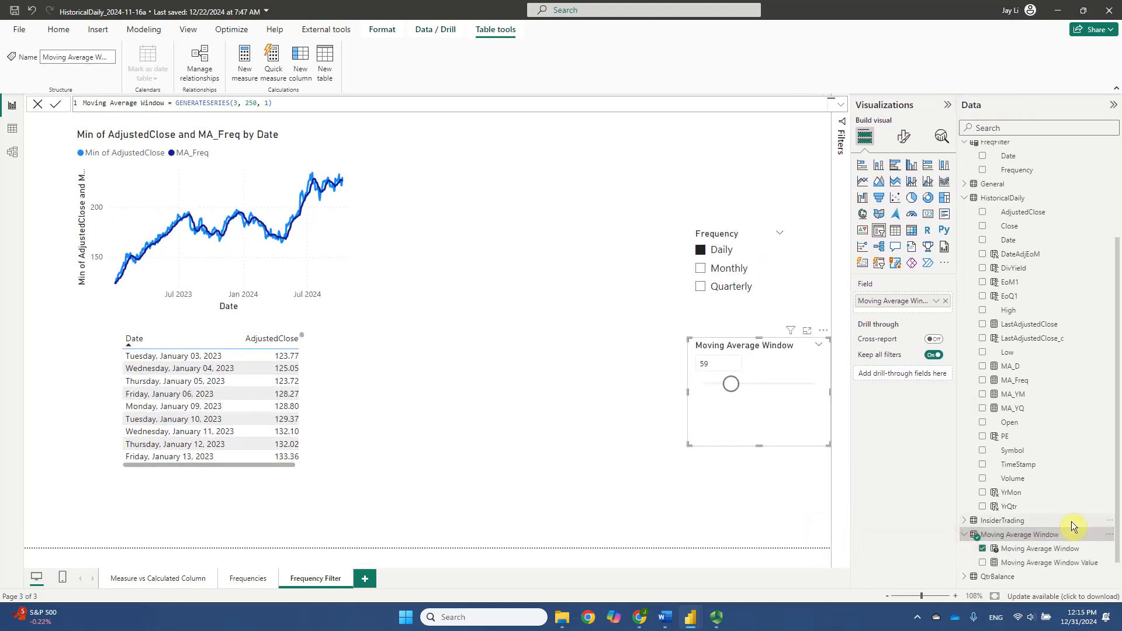
scroll(1072, 521, "down", 1)
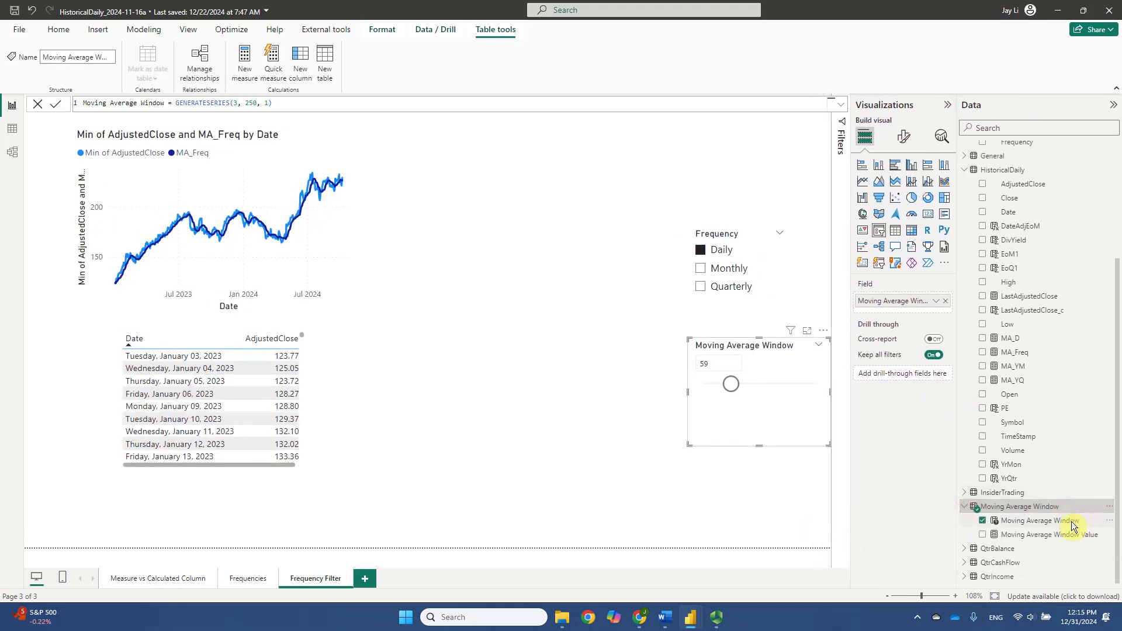
left_click(1040, 523)
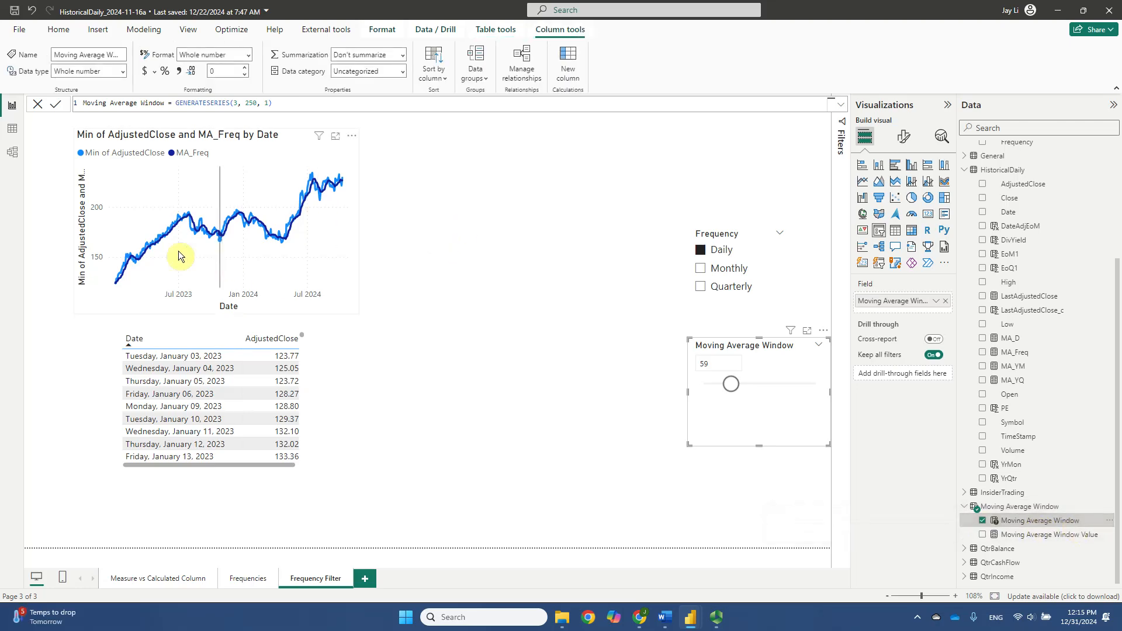
Step: Examine the rows of the Moving Average Window table from first to last in the table view
left_click(12, 129)
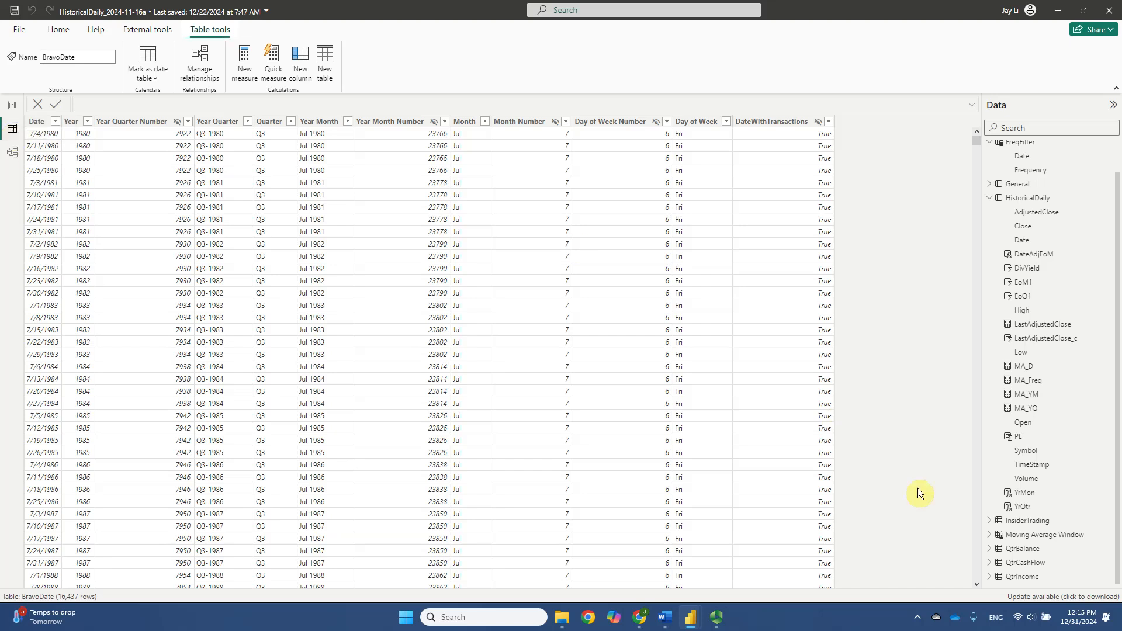
left_click(1022, 534)
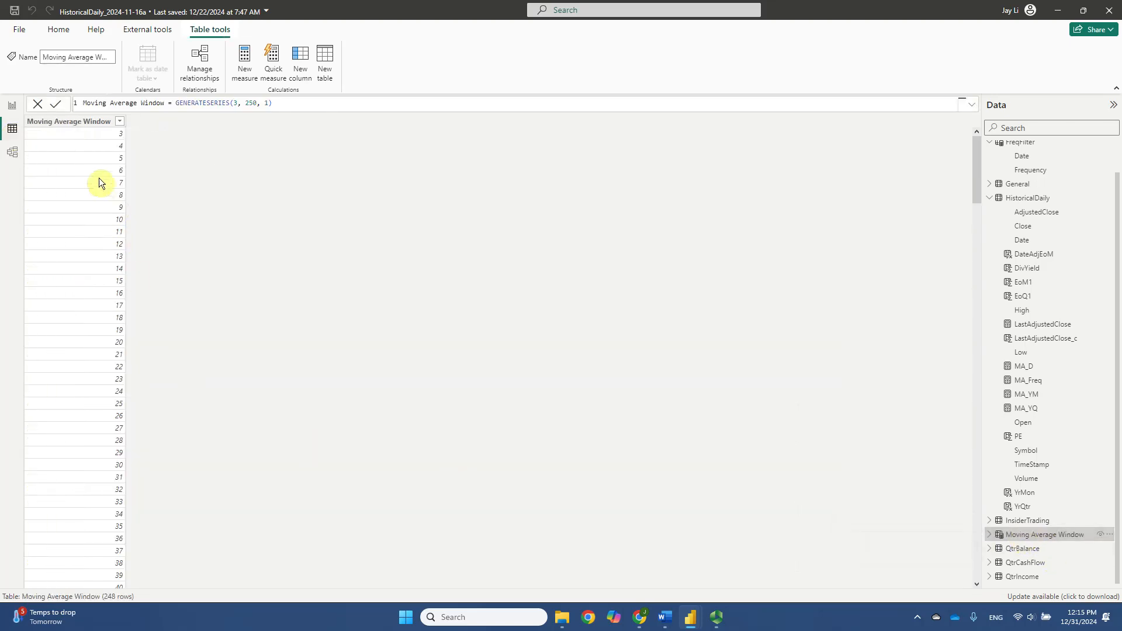
left_click(990, 533)
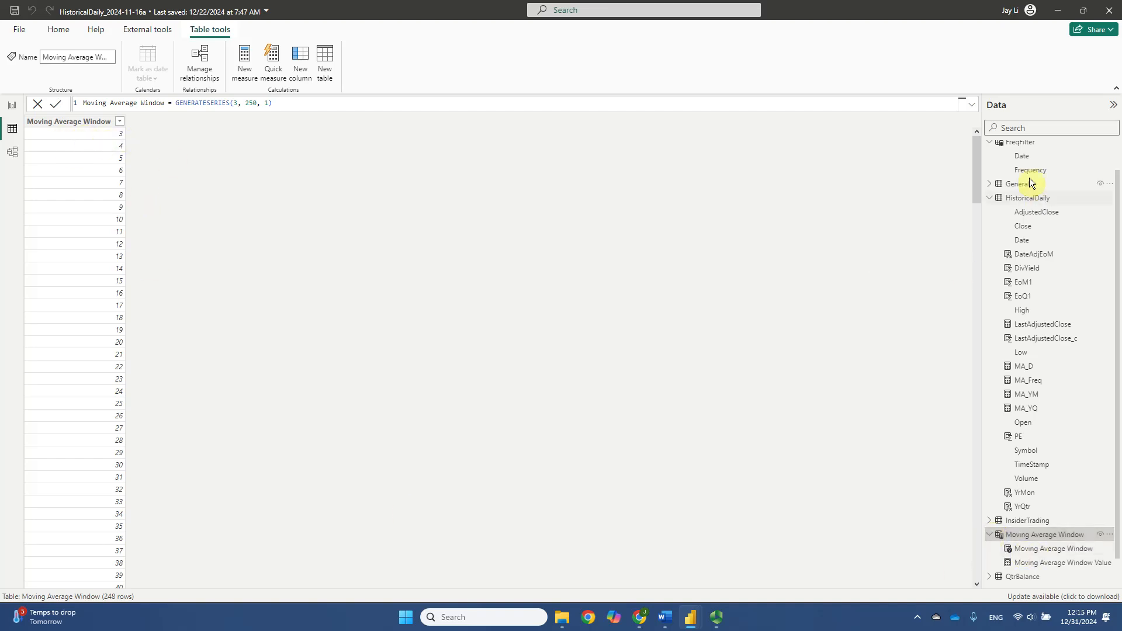
left_click_drag(977, 166, 525, 545)
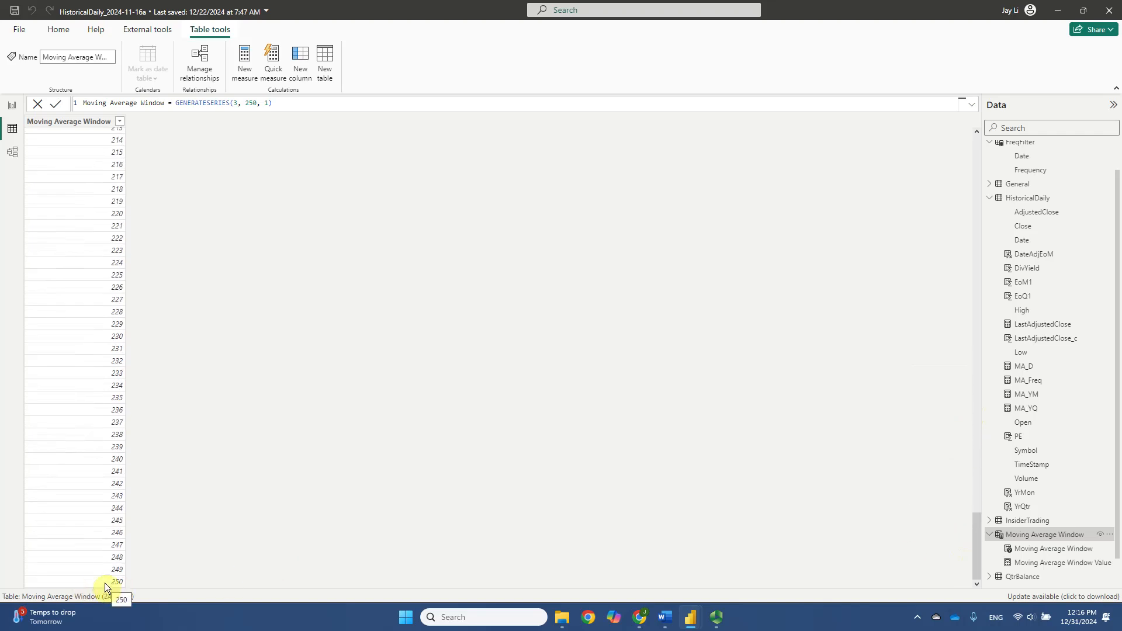
scroll(63, 551, "up", 15)
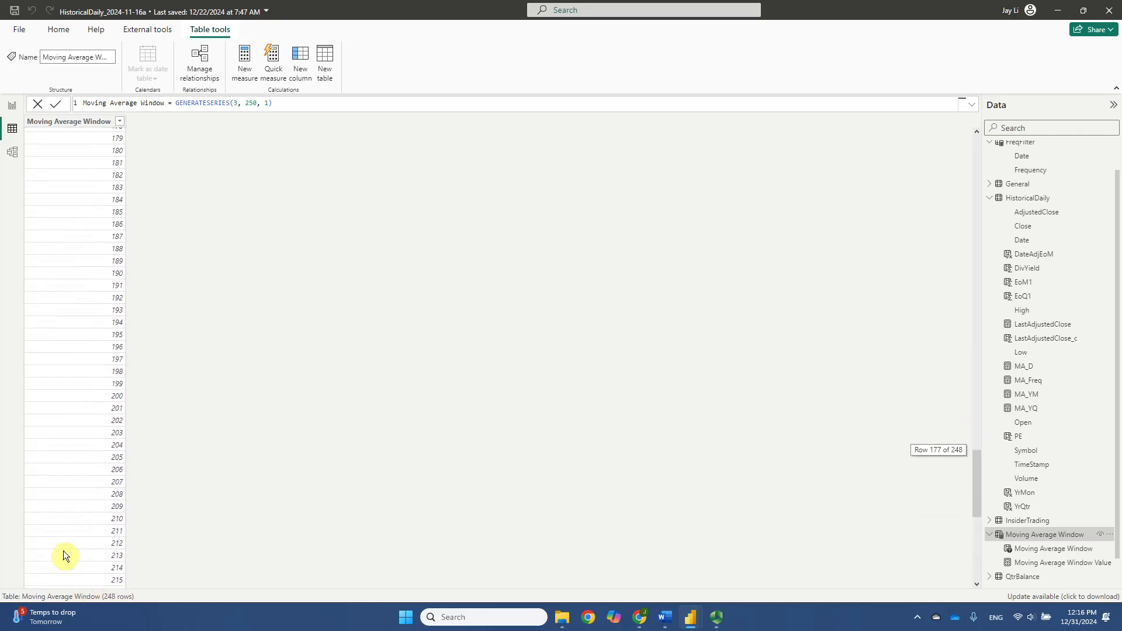
scroll(63, 550, "up", 20)
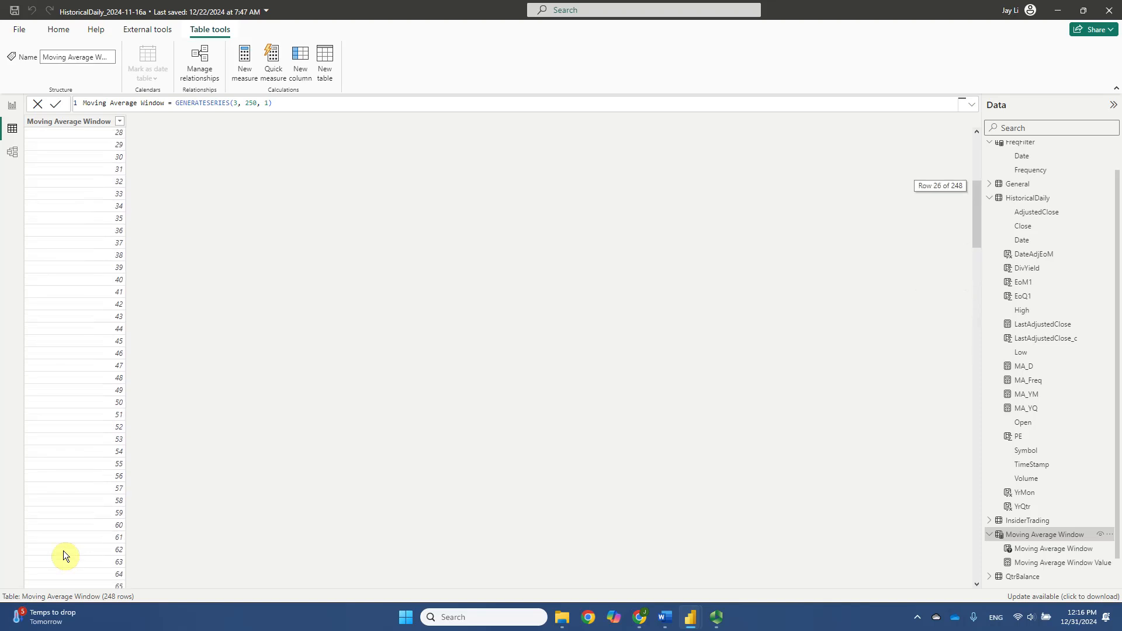
scroll(63, 556, "up", 8)
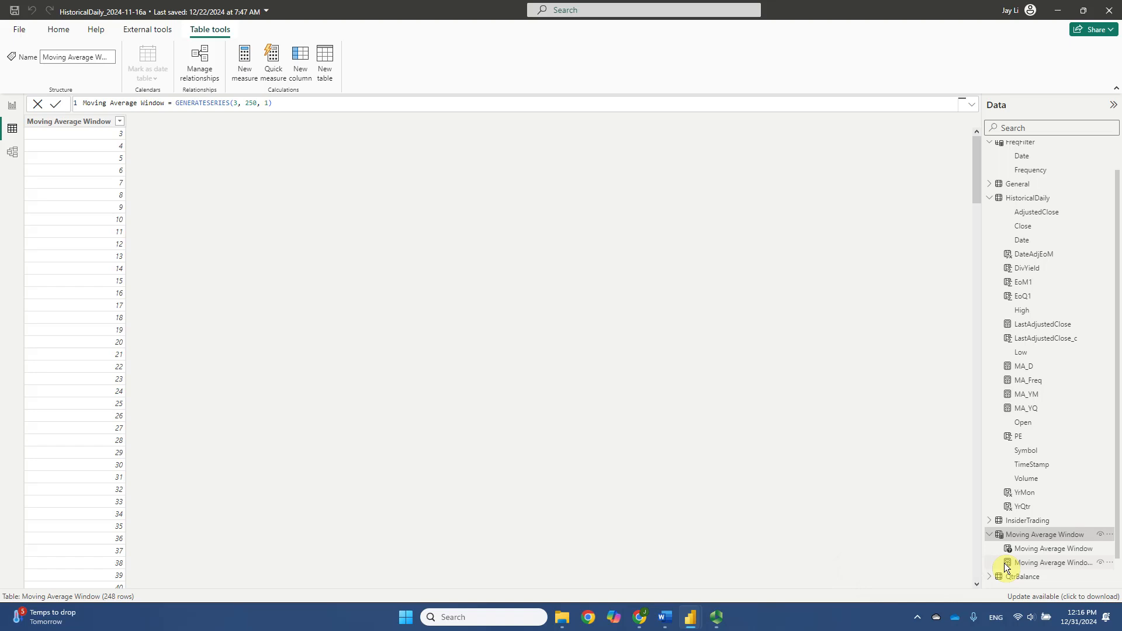
Step: Inspect the formula of the Moving Average Window Value measure
left_click_drag(984, 486, 961, 490)
left_click(1053, 564)
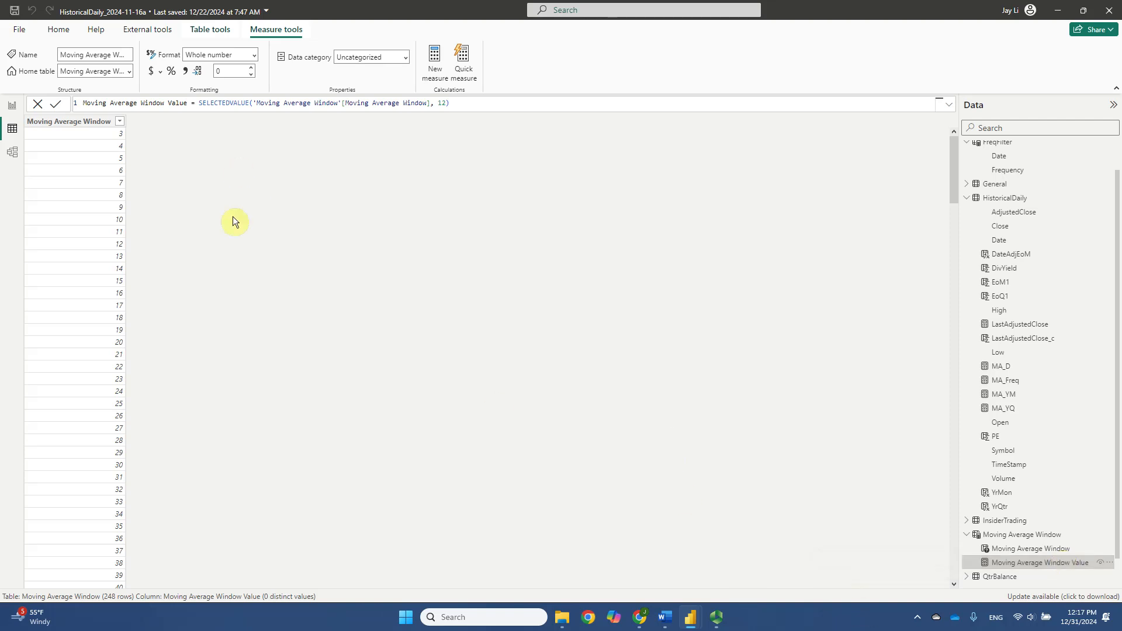
Step: In the report's MA_Freq measure, replace the fixed value of variable n with 'Moving Average Window'[Moving Average Window Value] and commit the formula
left_click(14, 107)
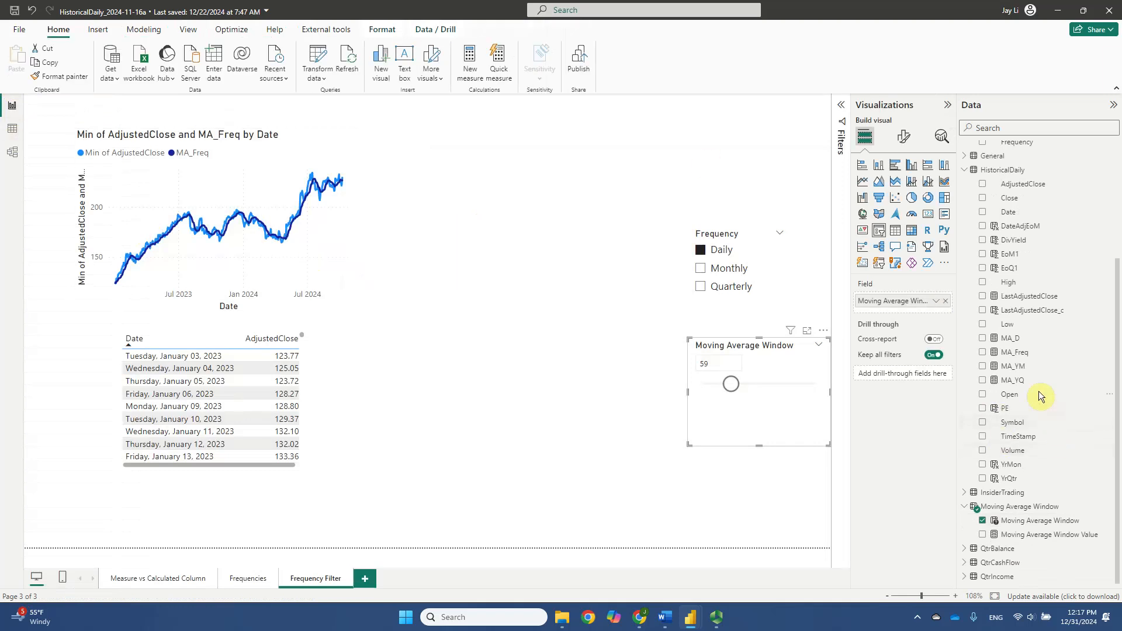
left_click(1048, 356)
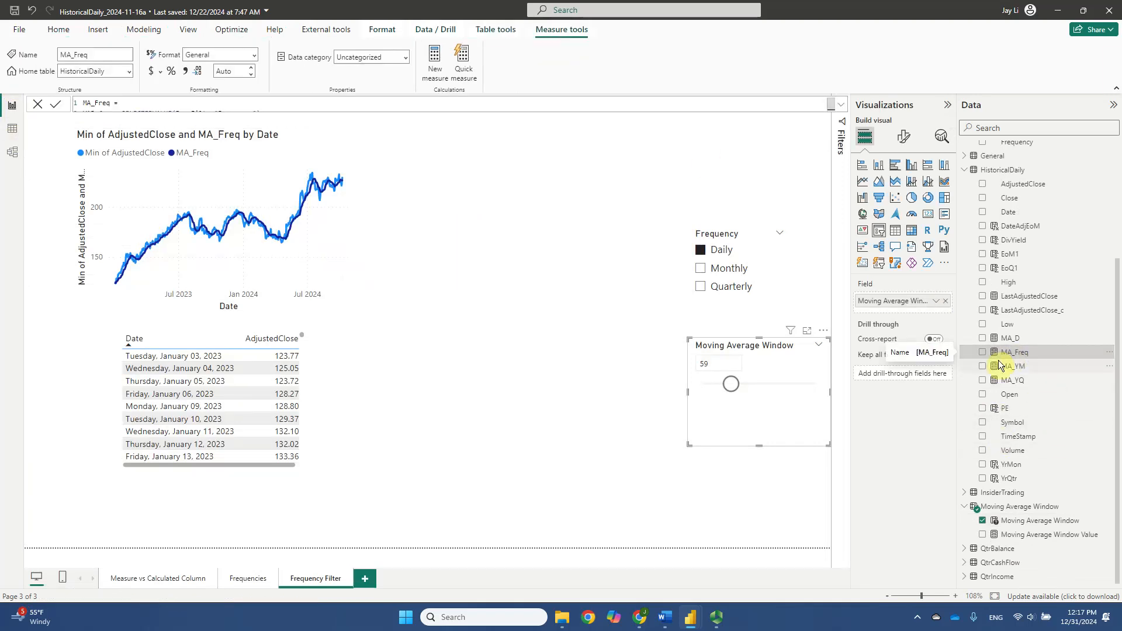
left_click(840, 105)
double_click(119, 135)
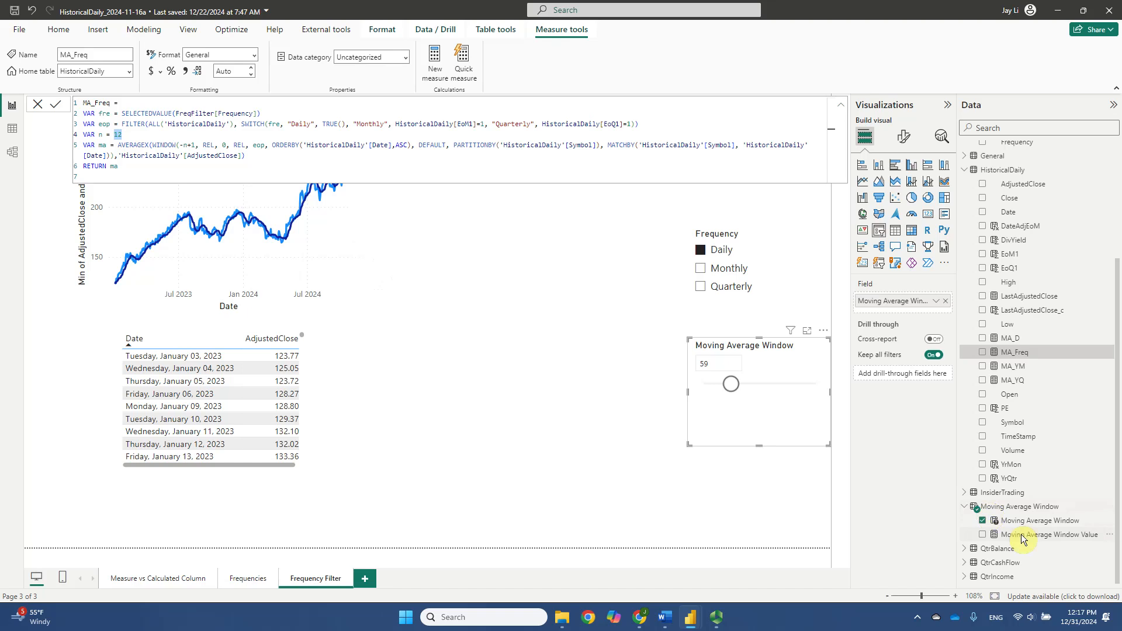
mouse_move(252, 253)
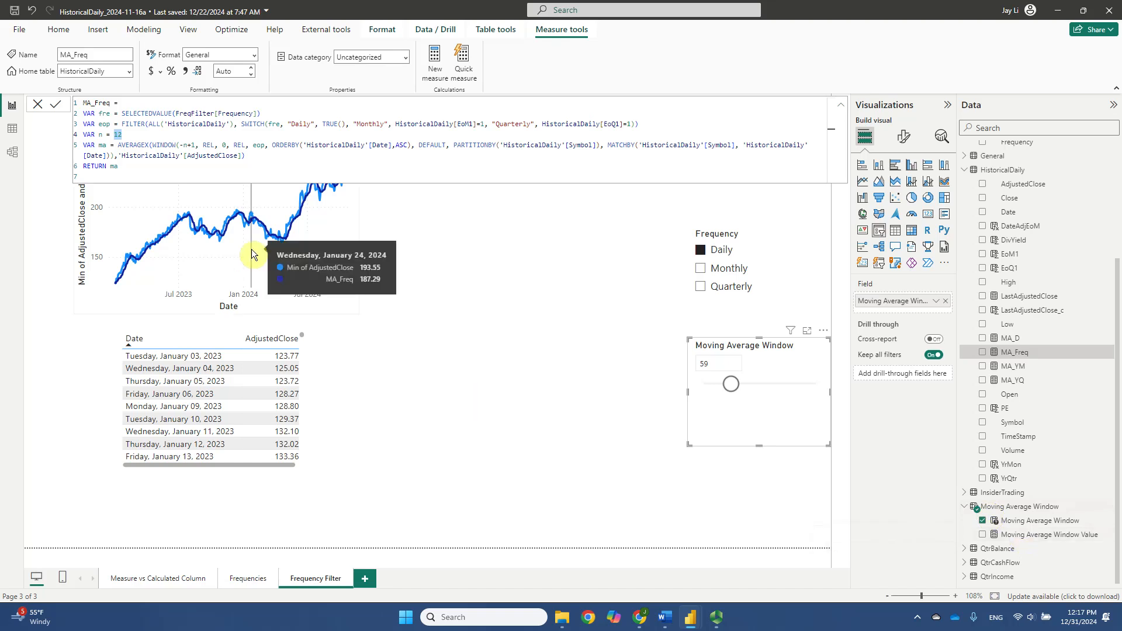
type("mov")
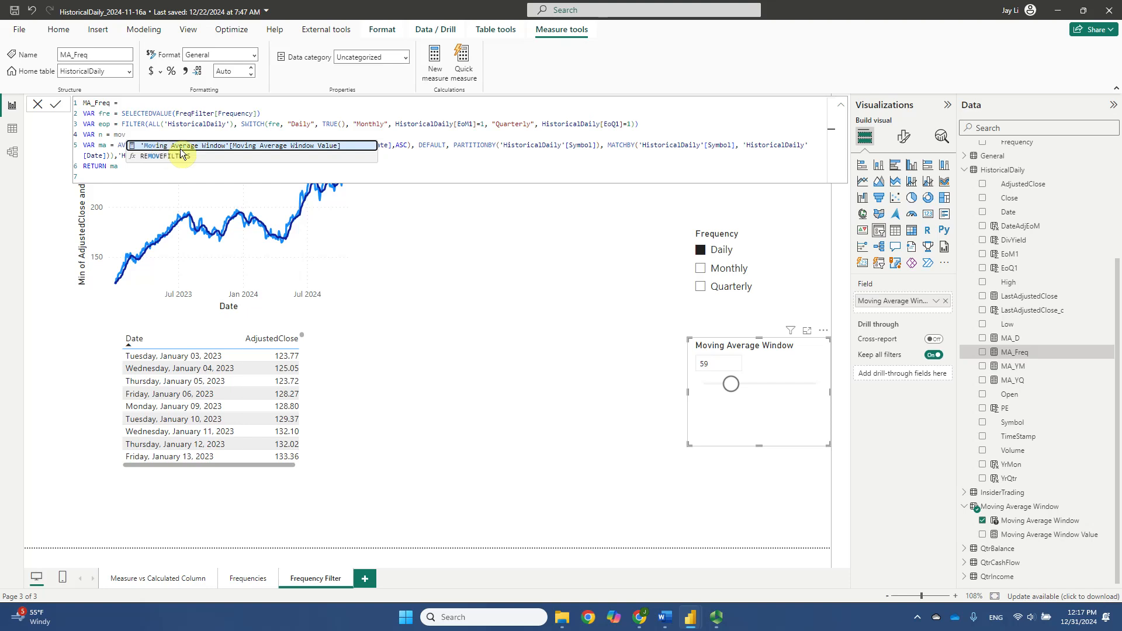
left_click(212, 150)
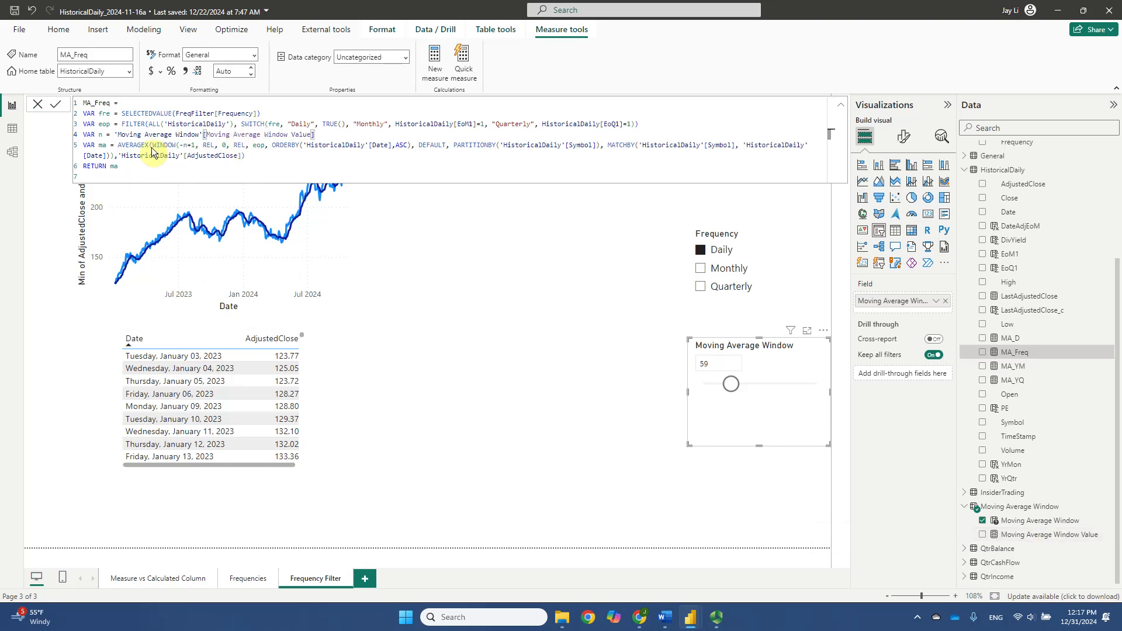
left_click(116, 167)
key("Return")
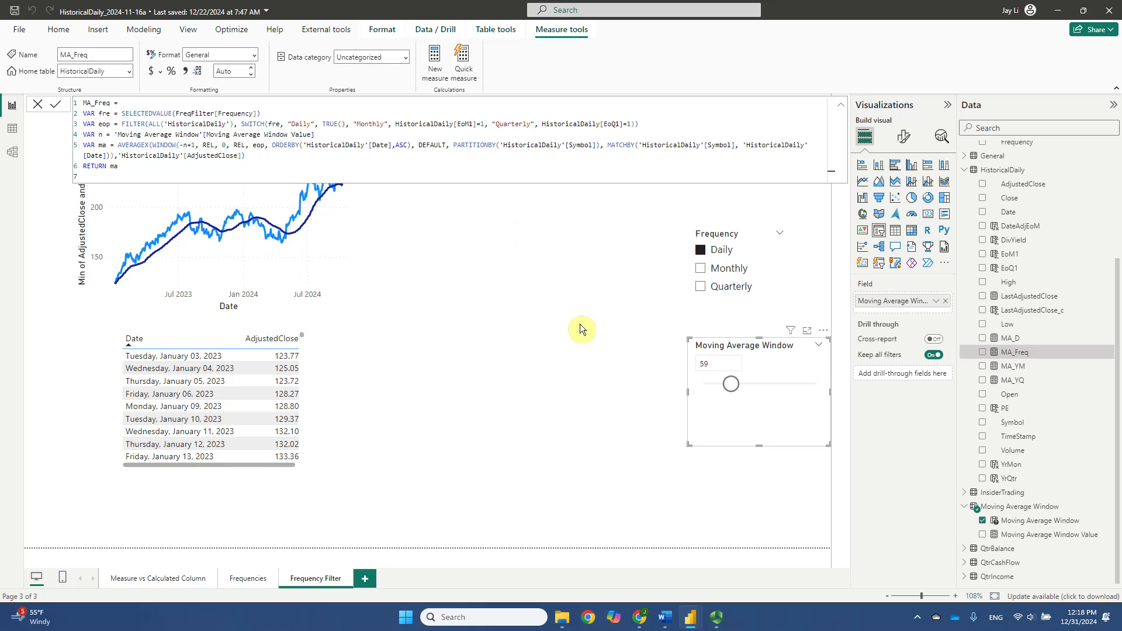
Step: Collapse the formula and test the Moving Average Window slicer against the line chart at 127, finishing at 20
left_click(841, 104)
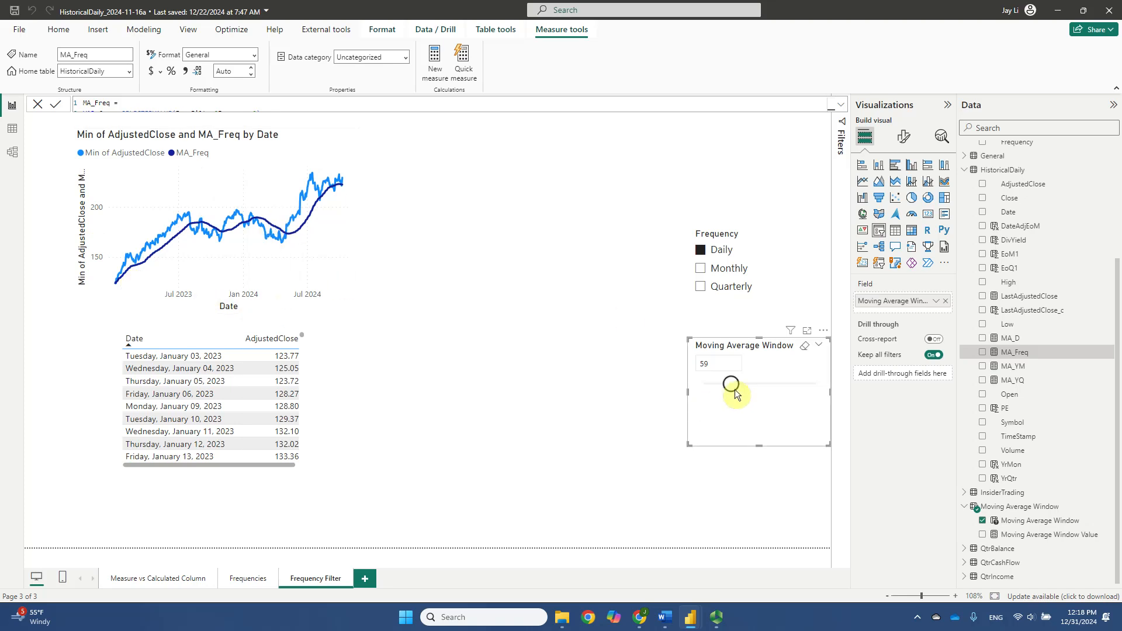
left_click_drag(737, 386, 766, 387)
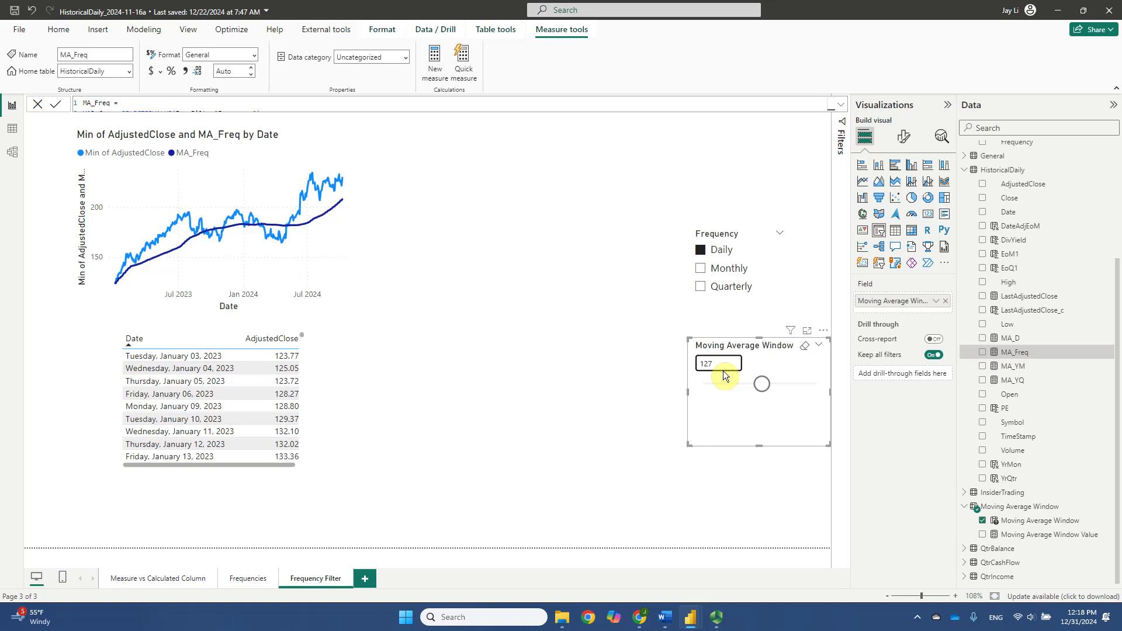
left_click_drag(763, 384, 714, 400)
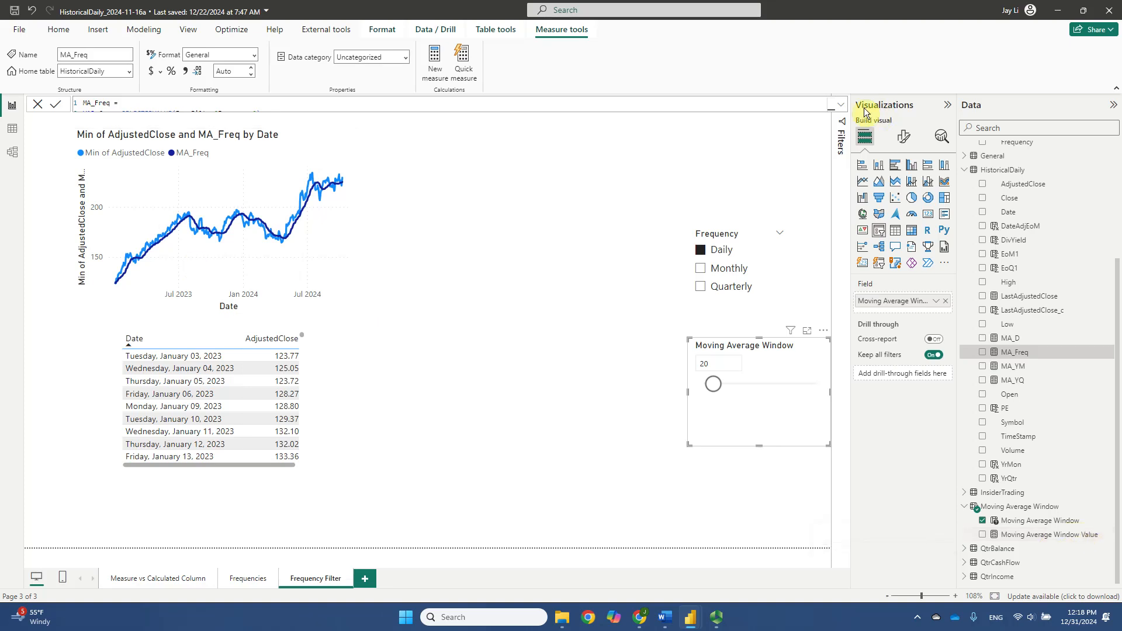
Step: Expand the MA_Freq measure's full formula for review
left_click(842, 106)
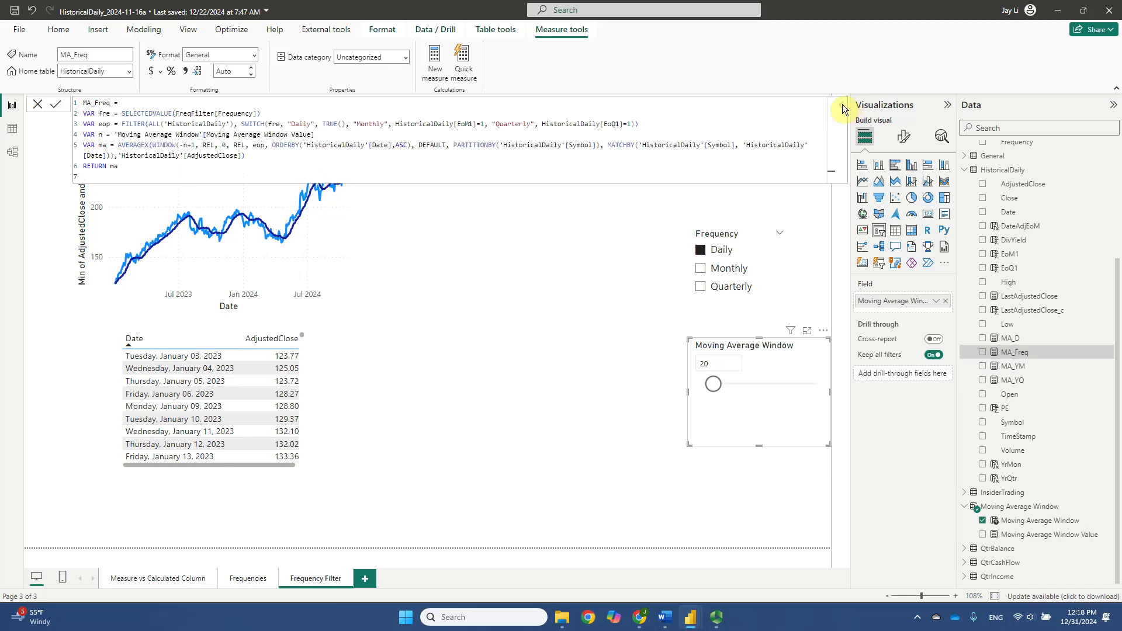